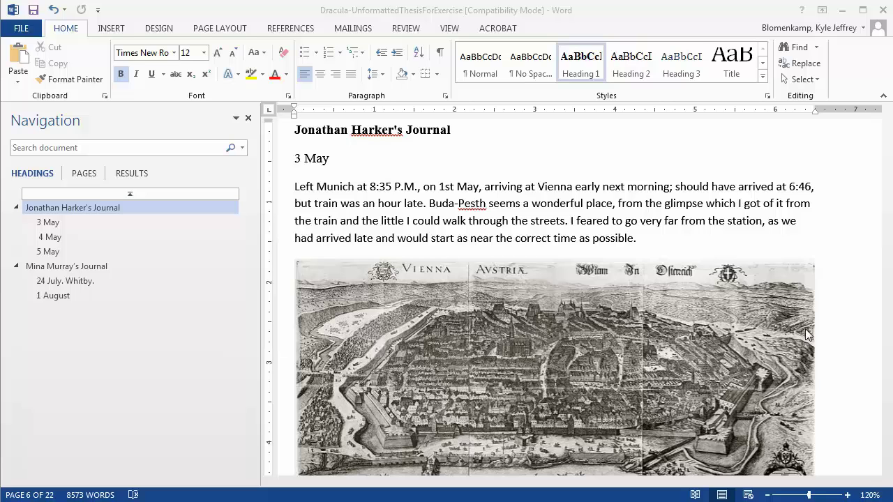
- Put the cursor on the empty line below the TABLE OF CONTENTS title and bring up the References table-of-contents gallery
{"action": "left_click", "coordinate": [844, 320]}
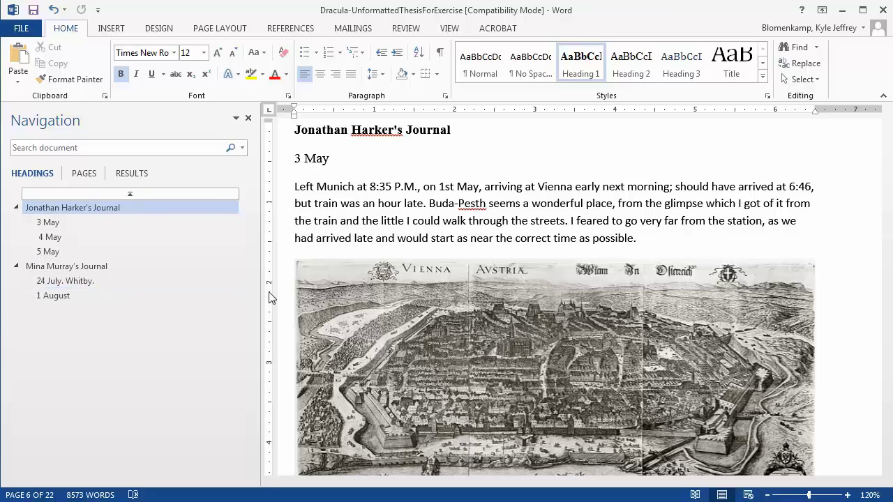
{"action": "left_click_drag", "start_coordinate": [888, 203], "coordinate": [888, 164]}
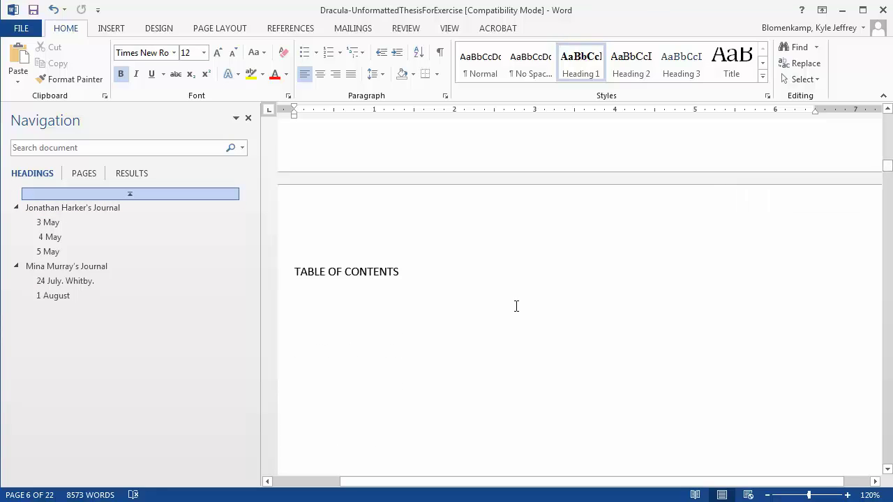
{"action": "left_click", "coordinate": [320, 300]}
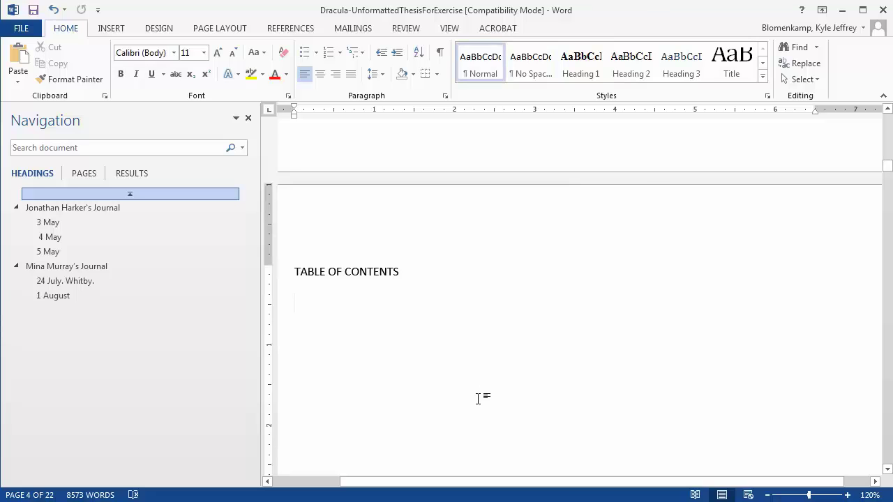
{"action": "left_click", "coordinate": [305, 31]}
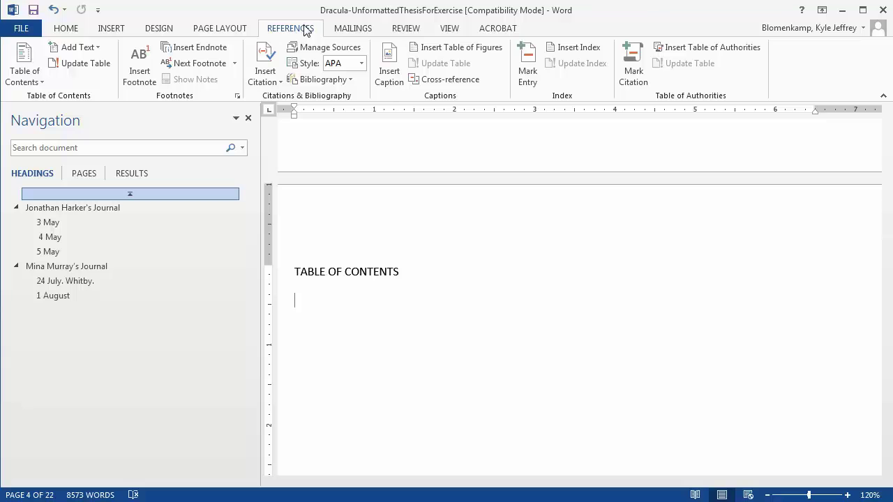
{"action": "left_click", "coordinate": [39, 78]}
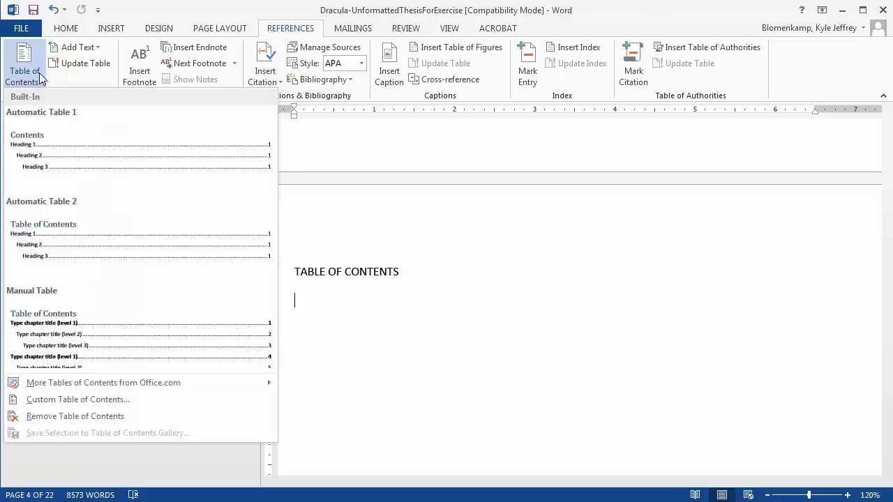
- Insert Automatic Table 1 below the TABLE OF CONTENTS title
{"action": "left_click", "coordinate": [39, 155]}
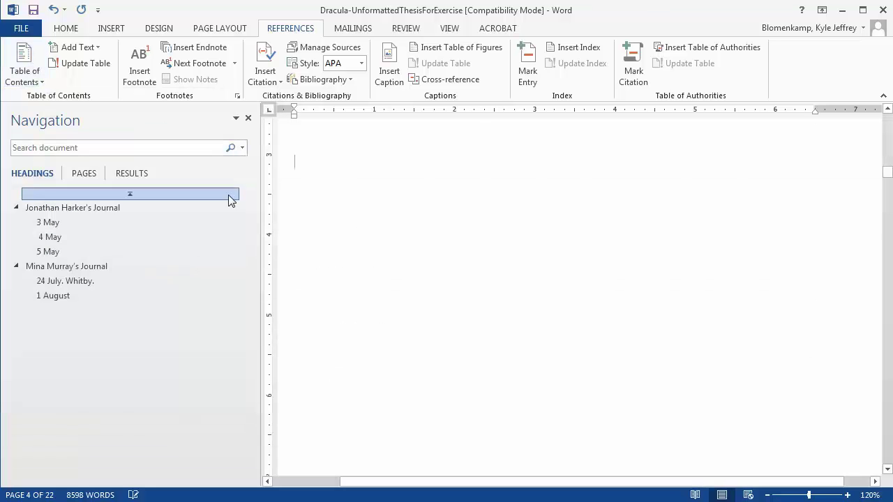
{"action": "scroll", "coordinate": [528, 305], "scroll_direction": "up", "scroll_amount": 2}
{"action": "scroll", "coordinate": [525, 307], "scroll_direction": "up", "scroll_amount": 3}
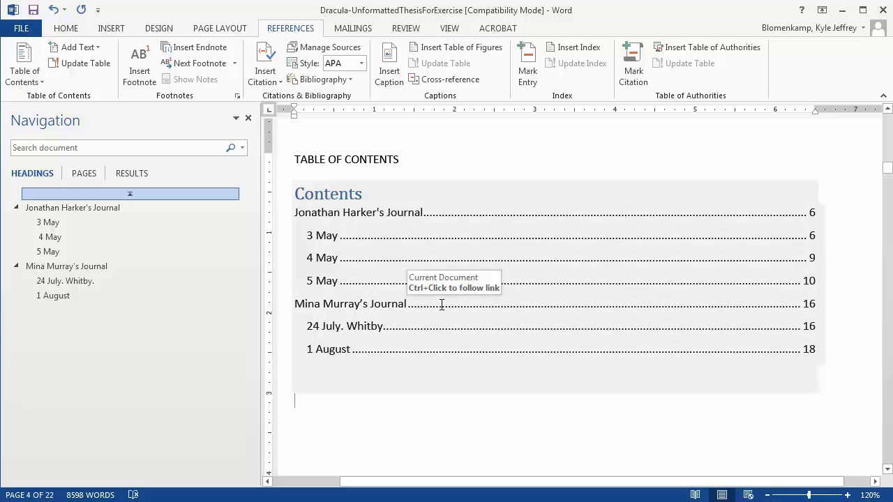
- Delete the table's Contents heading and follow the 24 July. Whitby. entry's link
{"action": "left_click_drag", "start_coordinate": [379, 191], "coordinate": [265, 193]}
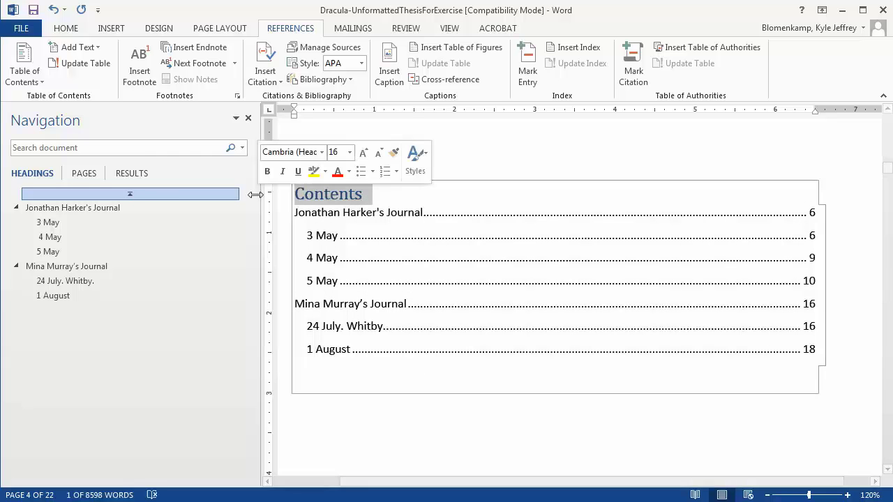
{"action": "key", "text": "Delete"}
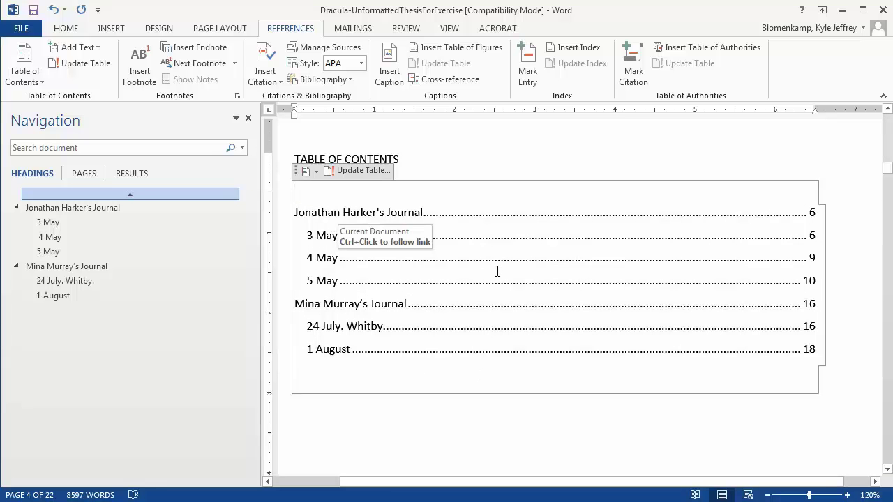
{"action": "left_click", "coordinate": [493, 372]}
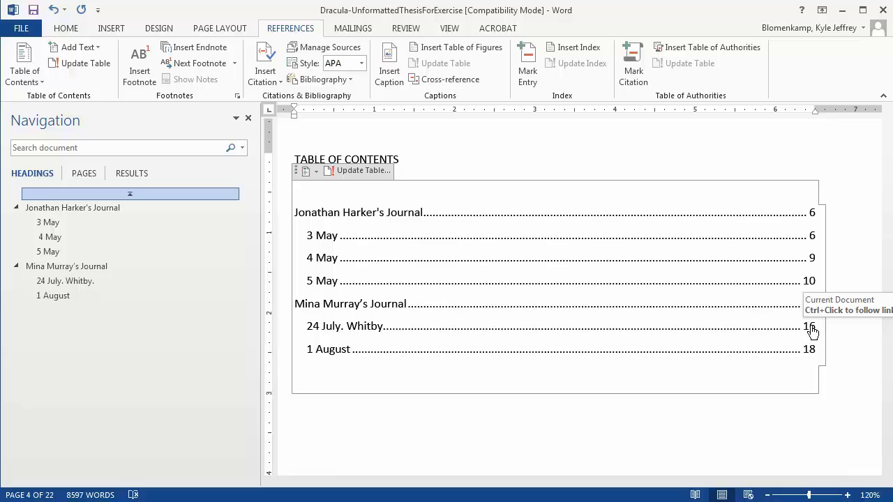
{"action": "left_click", "coordinate": [811, 332], "text": "ctrl"}
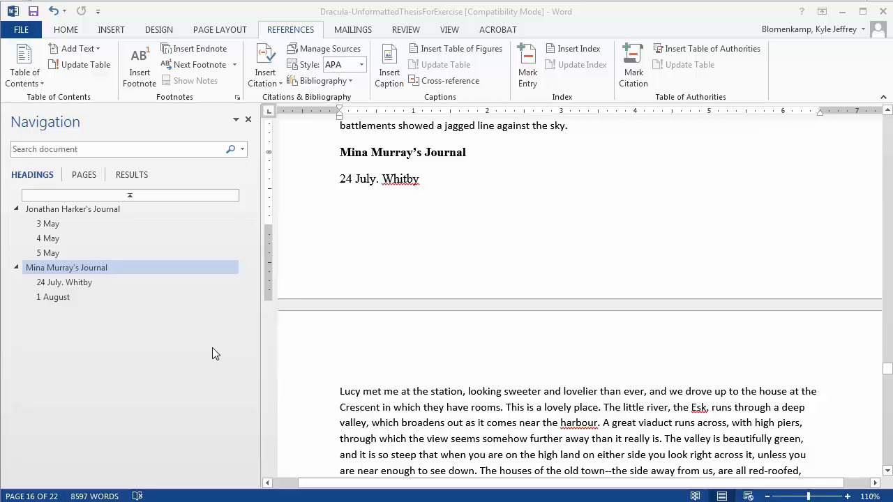
- Select the 4 May heading with all its content from the Navigation pane and delete it
{"action": "left_click", "coordinate": [53, 240]}
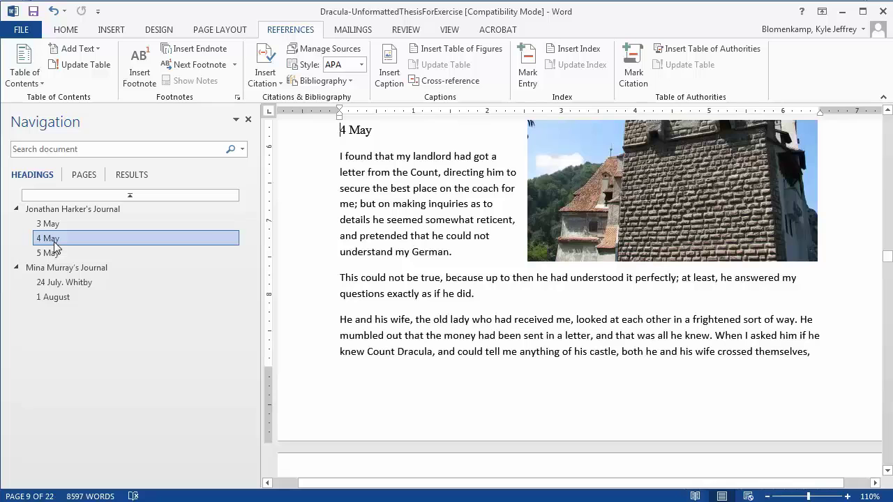
{"action": "right_click", "coordinate": [56, 243]}
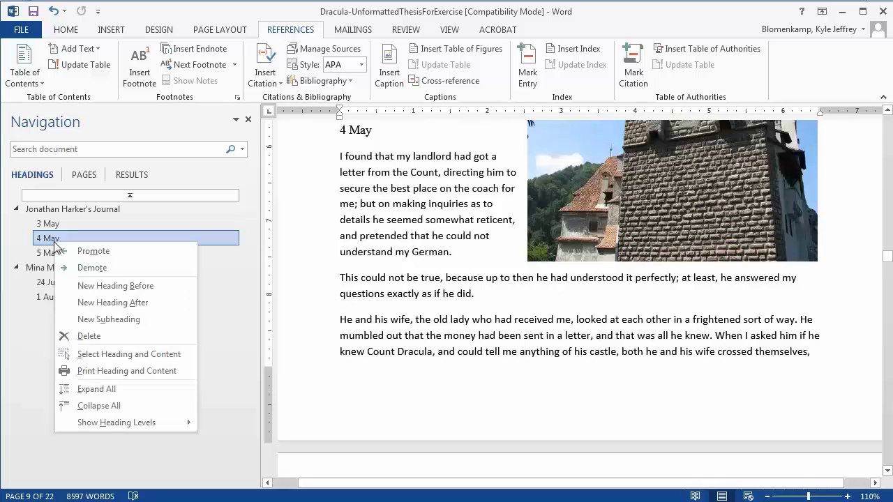
{"action": "left_click", "coordinate": [104, 359]}
{"action": "key", "text": "Delete"}
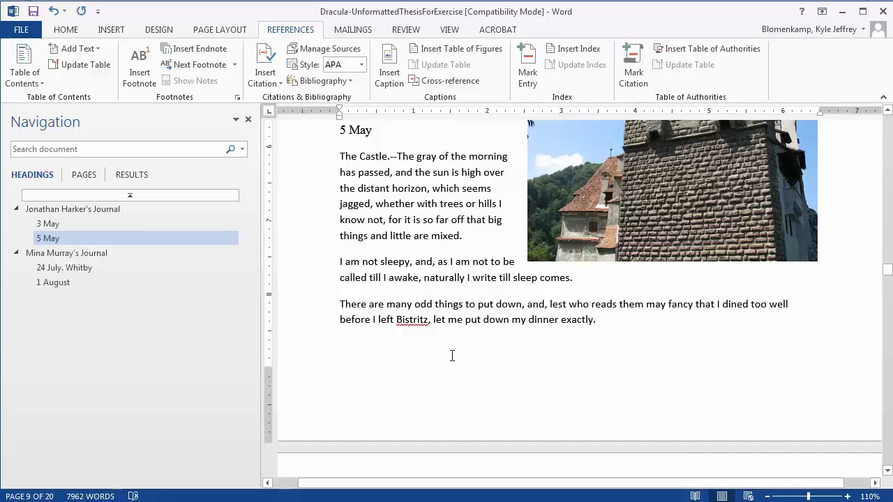
{"action": "left_click_drag", "start_coordinate": [886, 277], "coordinate": [884, 174]}
- Update the table of contents field, leaving 3 May and 5 May under Jonathan Harker's Journal
{"action": "left_click", "coordinate": [668, 255]}
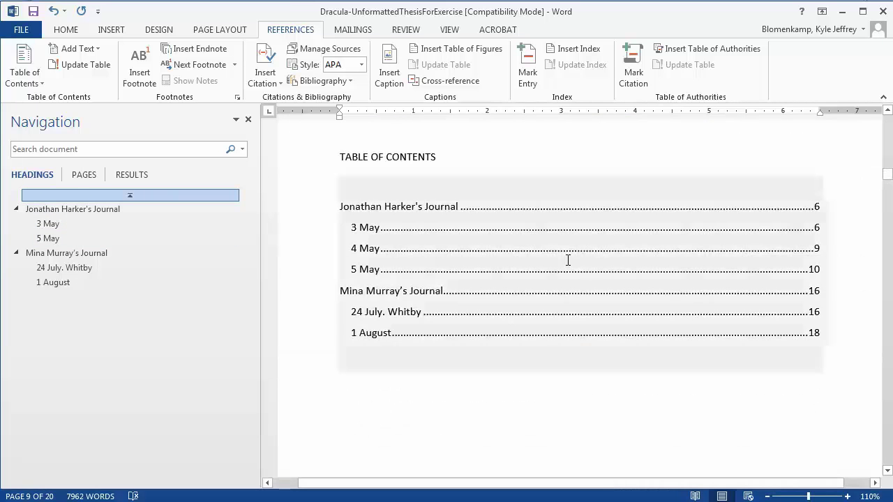
{"action": "right_click", "coordinate": [646, 249]}
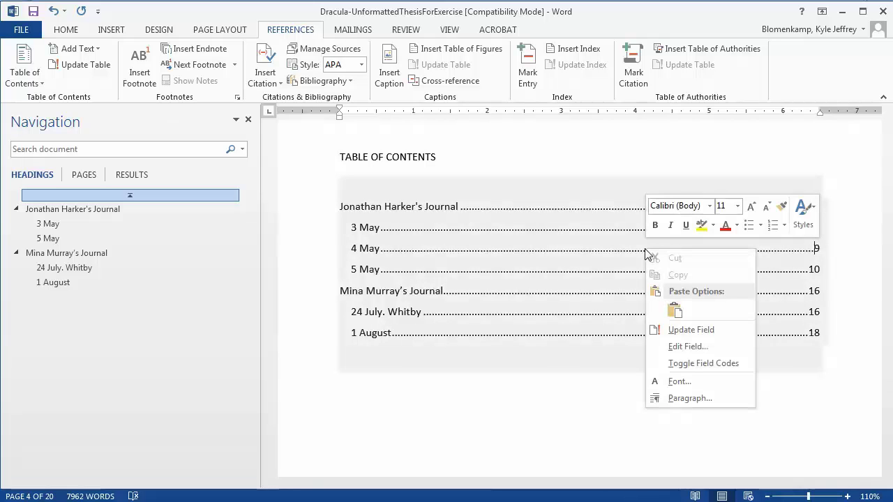
{"action": "left_click", "coordinate": [691, 330]}
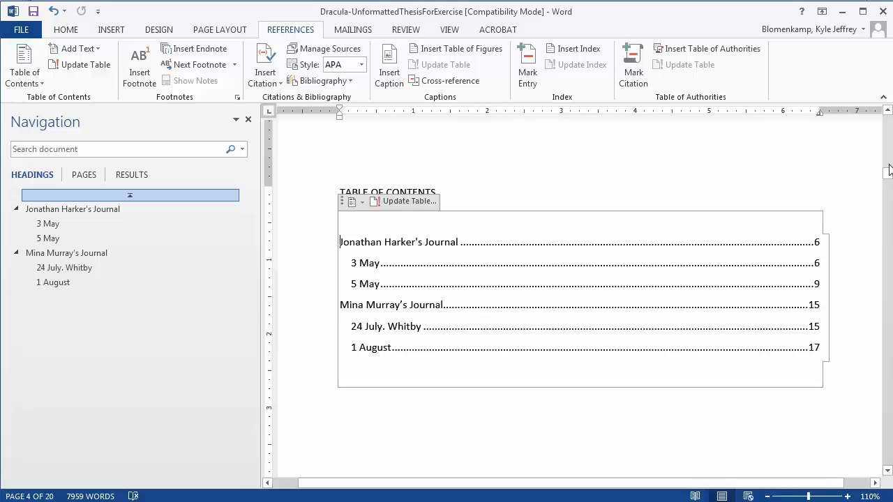
- Paste the copied journal text on a new line after the Jonathan Harker's Journal heading
{"action": "left_click_drag", "start_coordinate": [889, 170], "coordinate": [887, 208]}
{"action": "left_click", "coordinate": [594, 180]}
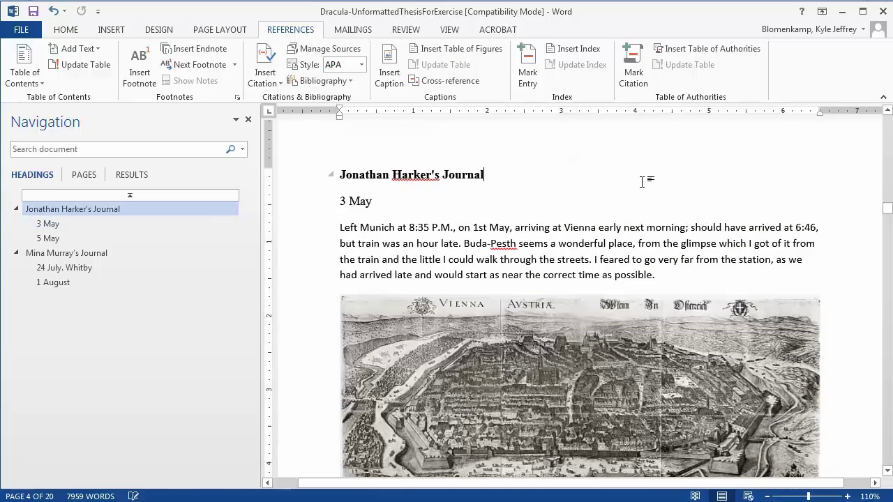
{"action": "key", "text": "Return"}
{"action": "key", "text": "ctrl+z"}
{"action": "key", "text": "ctrl+z"}
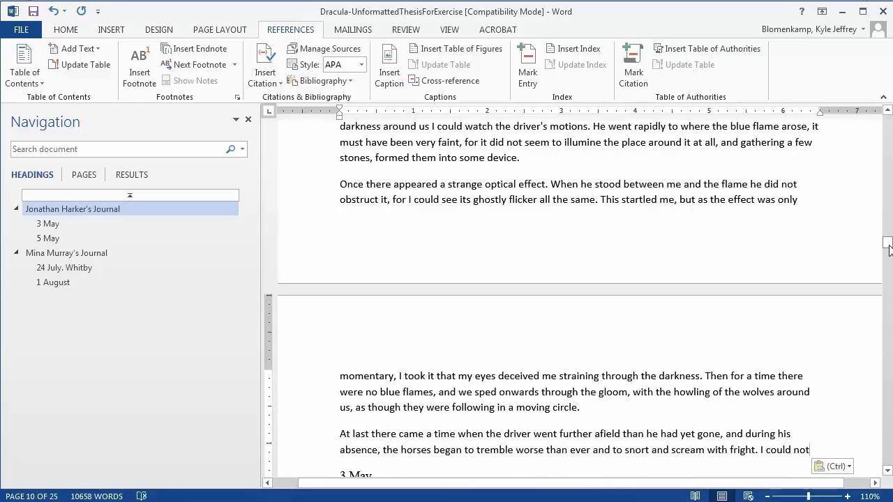
{"action": "left_click_drag", "start_coordinate": [887, 245], "coordinate": [888, 162]}
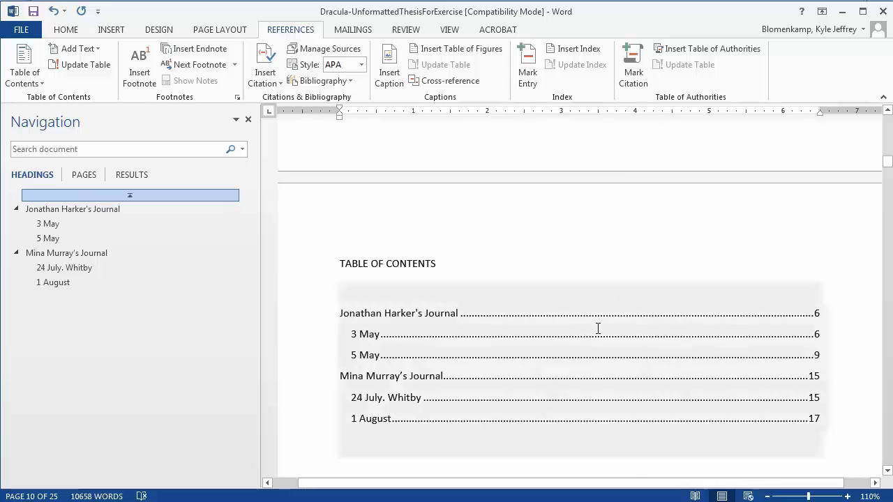
- Update only the table of contents page numbers, now 6, 10, 13, 19, 19 and 21
{"action": "right_click", "coordinate": [588, 349]}
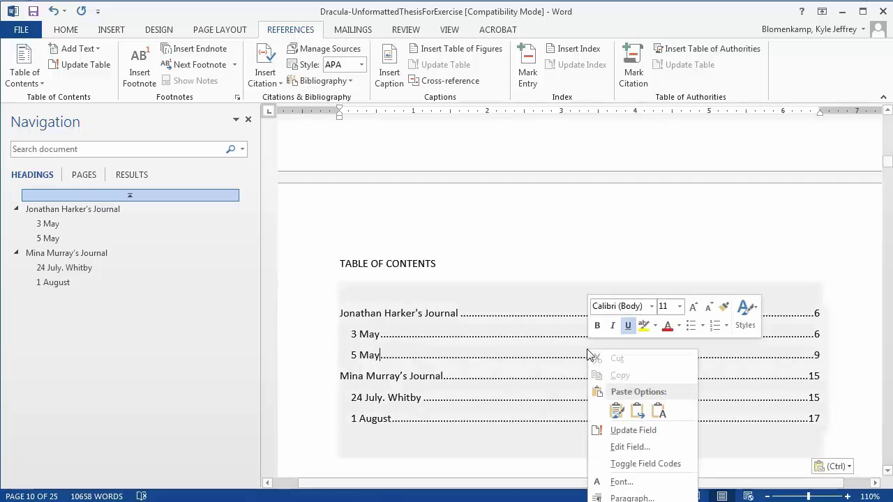
{"action": "left_click", "coordinate": [626, 430]}
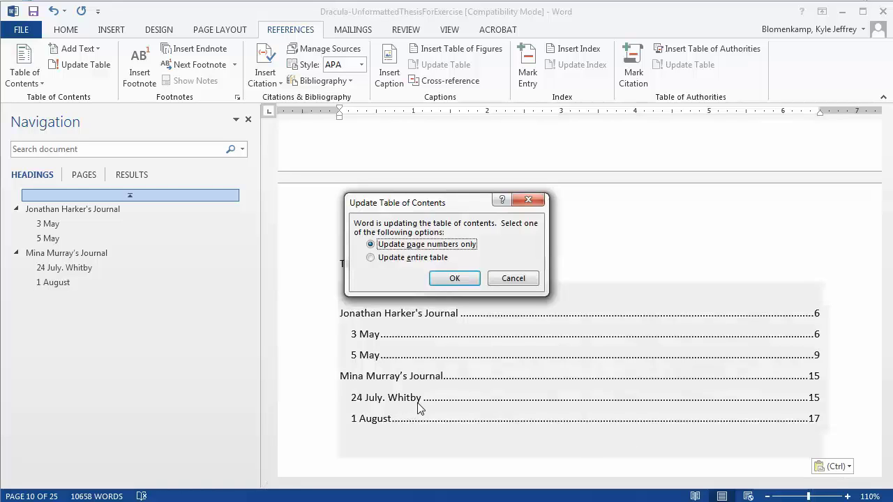
{"action": "left_click", "coordinate": [449, 282]}
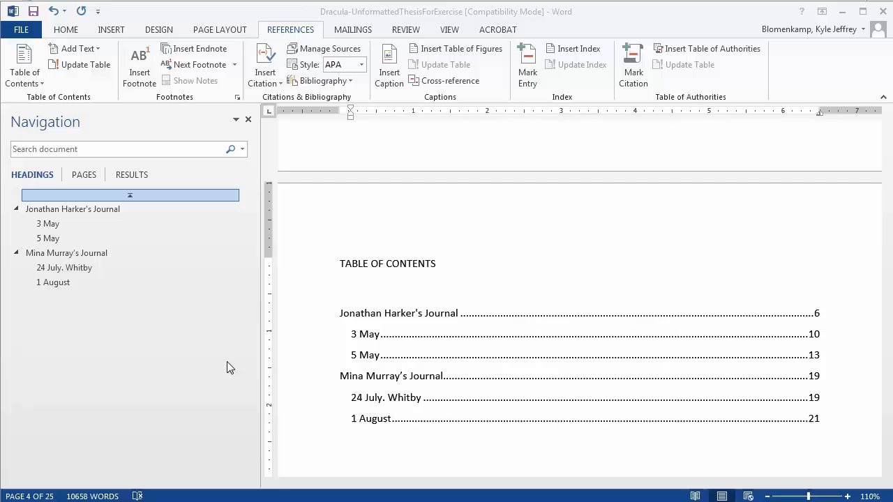
{"action": "left_click", "coordinate": [67, 33]}
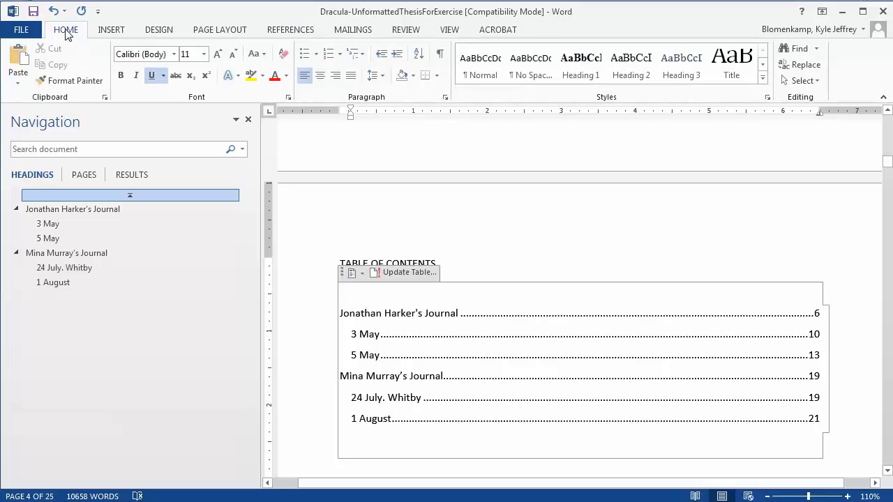
{"action": "left_click", "coordinate": [303, 32]}
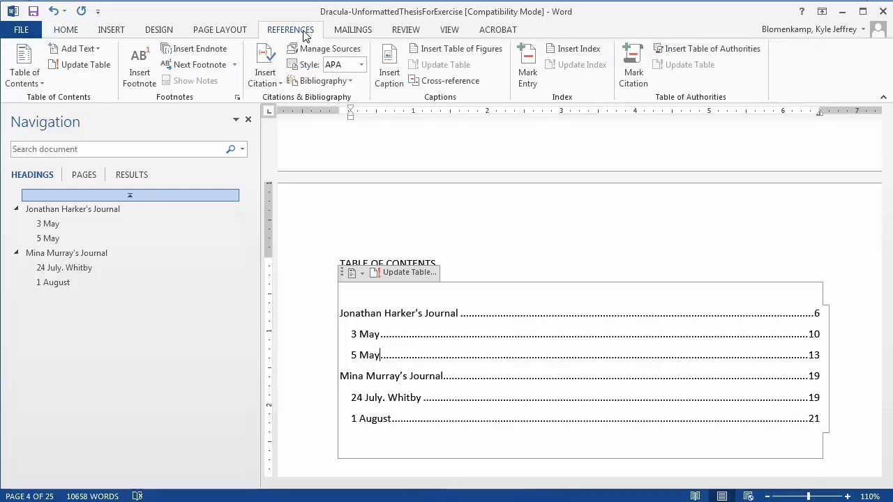
- Build a Custom Table of Contents showing 2 levels, replacing the existing table
{"action": "left_click", "coordinate": [40, 80]}
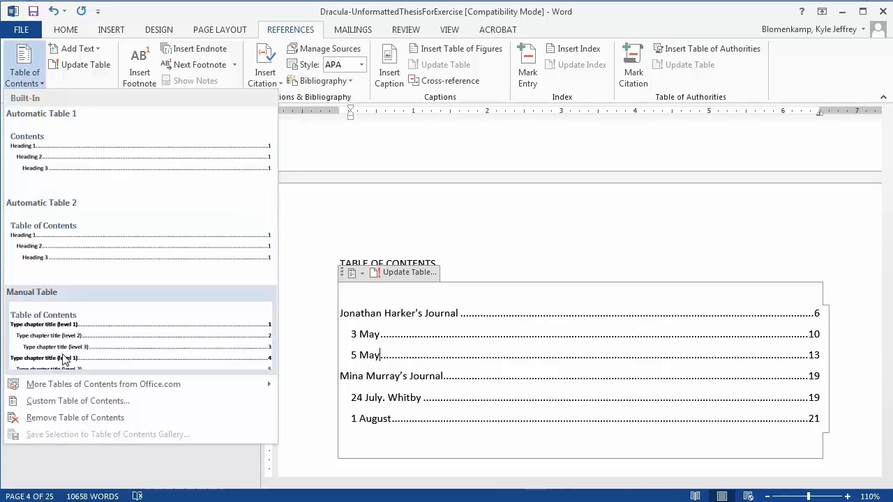
{"action": "left_click", "coordinate": [62, 405]}
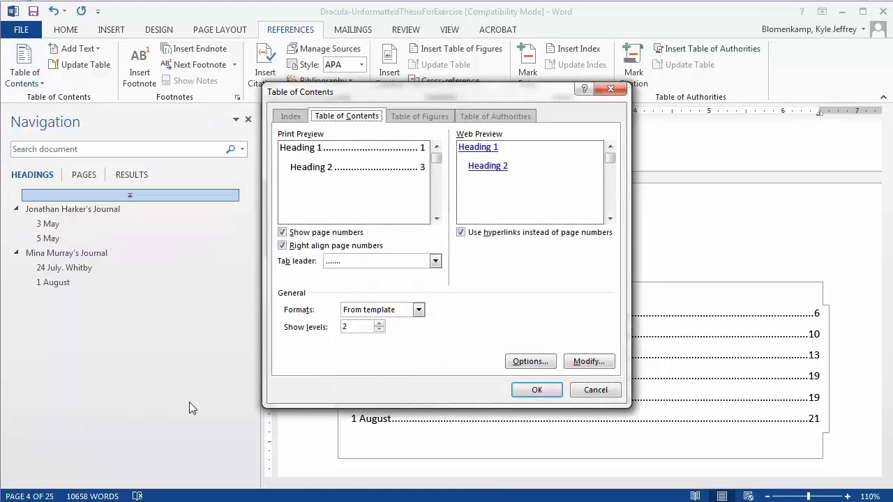
{"action": "left_click", "coordinate": [378, 323]}
{"action": "left_click", "coordinate": [379, 324]}
{"action": "left_click", "coordinate": [379, 324]}
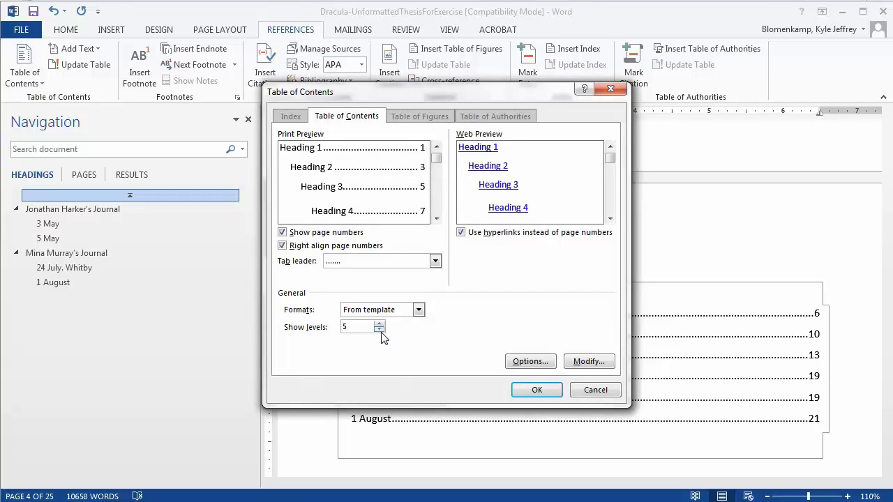
{"action": "left_click", "coordinate": [379, 329]}
{"action": "left_click", "coordinate": [378, 328]}
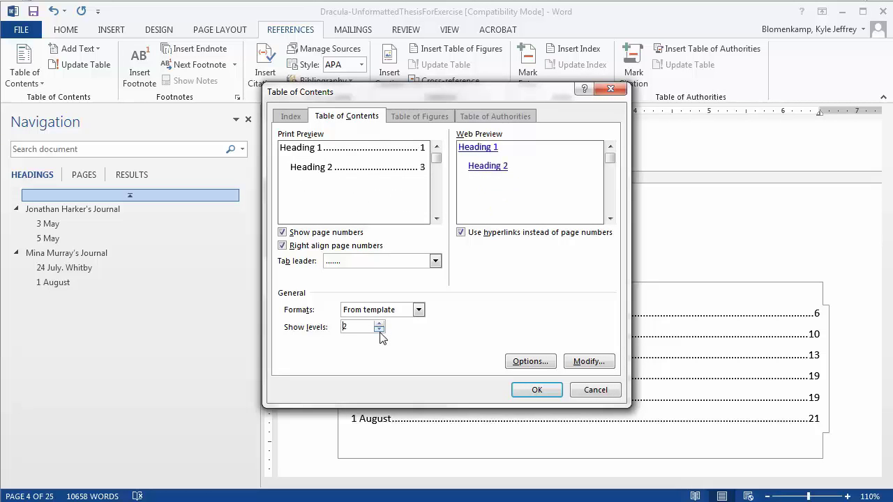
{"action": "left_click", "coordinate": [379, 328]}
{"action": "left_click", "coordinate": [379, 323]}
{"action": "left_click", "coordinate": [553, 389]}
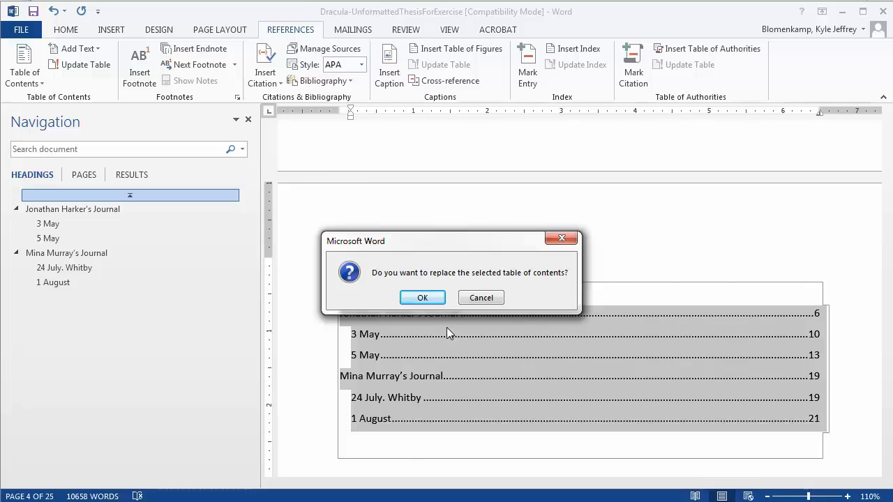
{"action": "key", "text": "Return"}
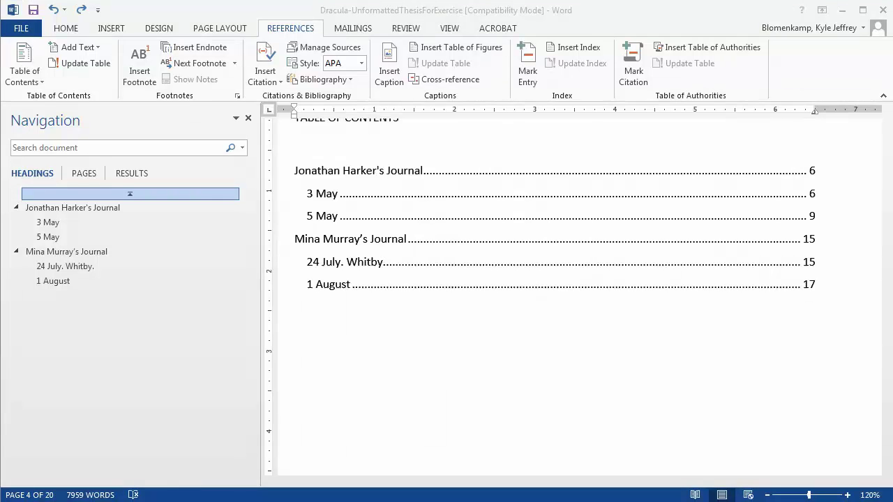